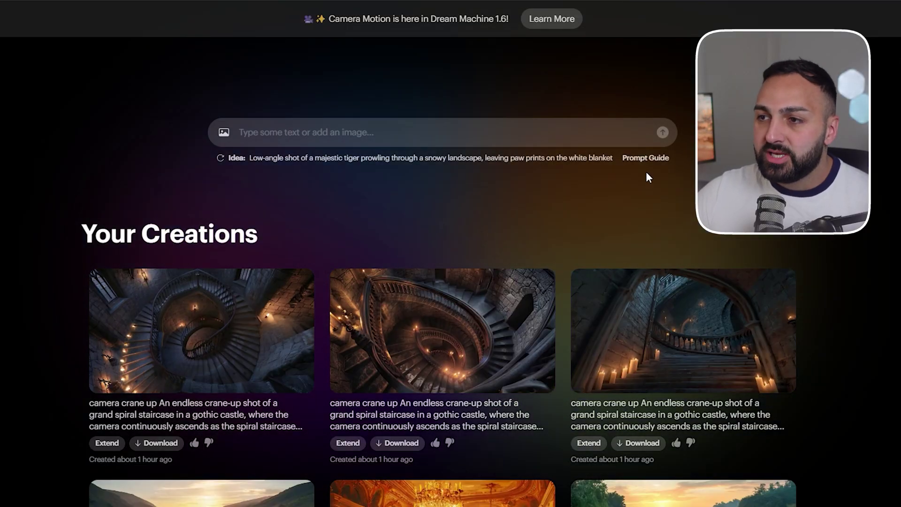
Step: Scroll the Notion Luma guide down to the paid-plans note and select that paragraph
left_click(651, 158)
scroll(452, 282, "down", 10)
triple_click(422, 347)
left_click(147, 258)
Step: Read on through How to Prompt and Video Generation, then return to Dream Machine's creations page
scroll(146, 257, "down", 15)
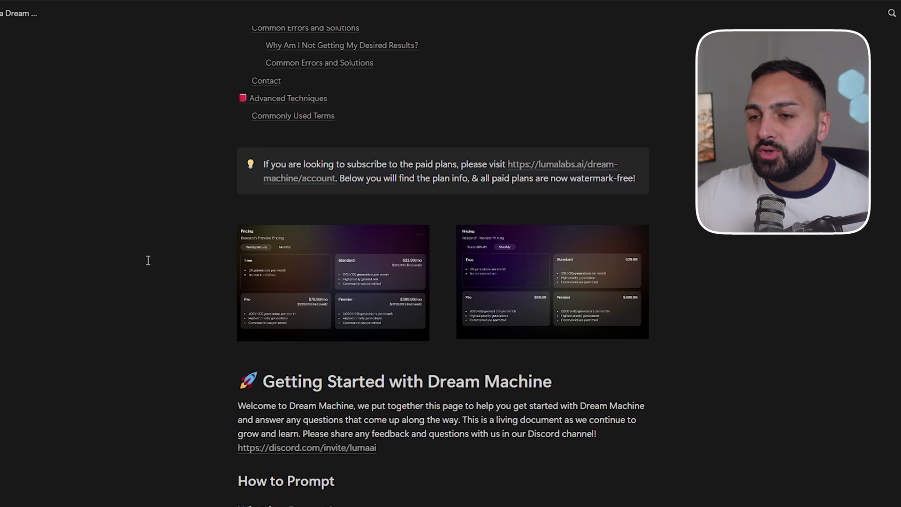
scroll(314, 309, "down", 14)
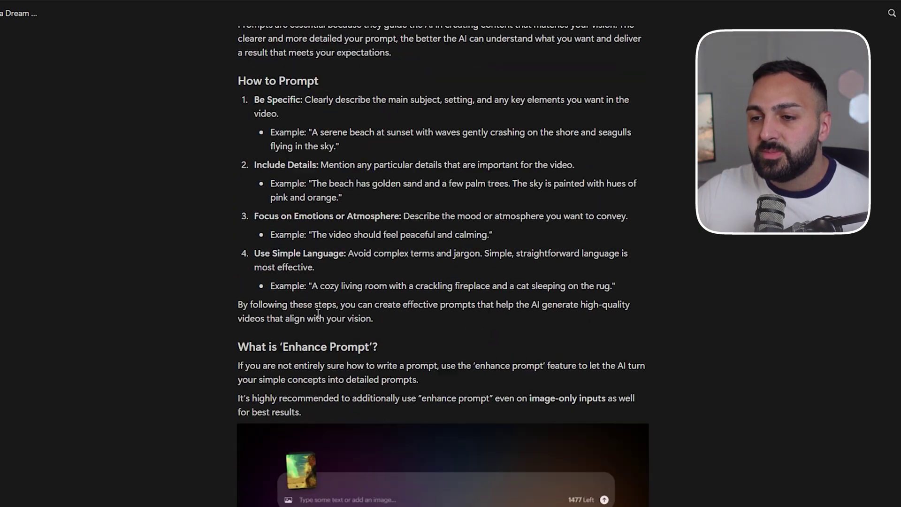
scroll(327, 306, "down", 2)
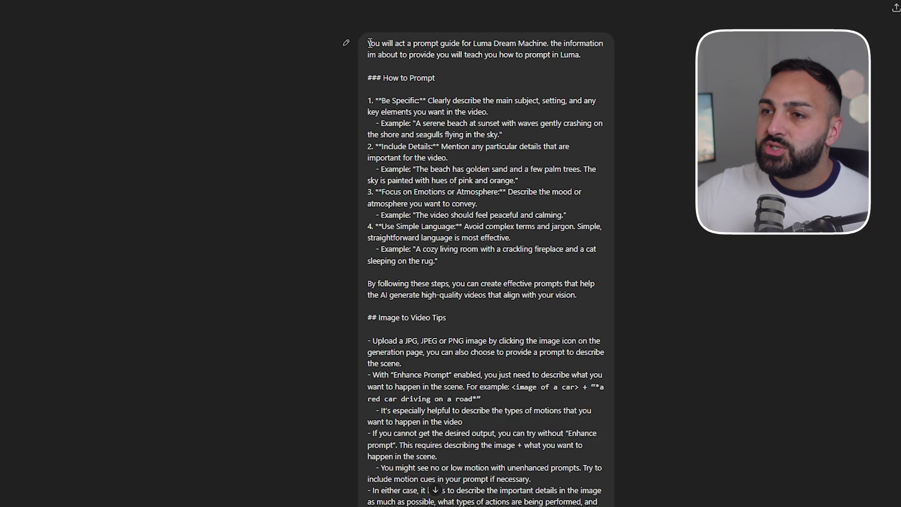
left_click_drag(369, 44, 453, 272)
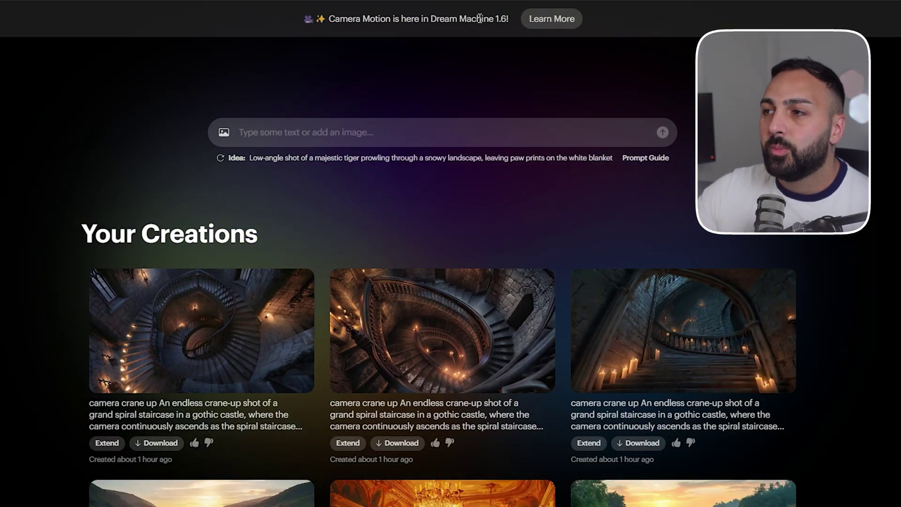
left_click(551, 22)
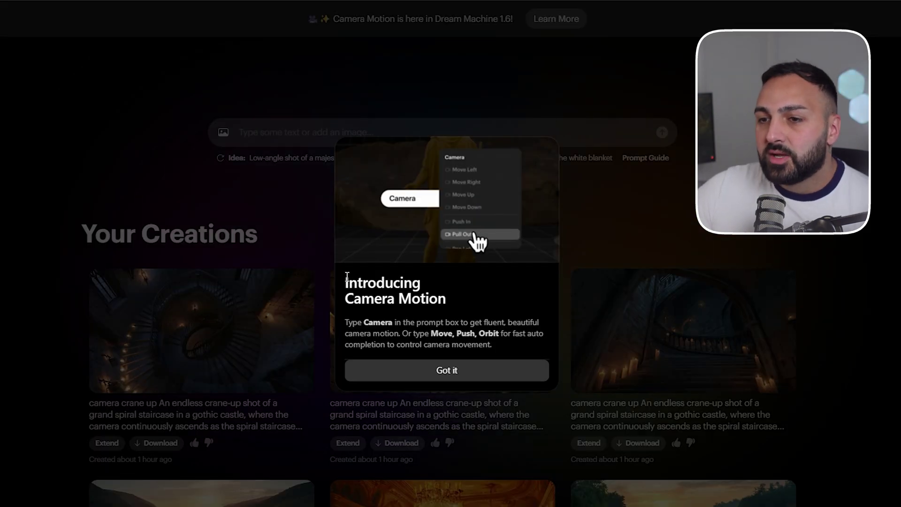
triple_click(359, 283)
left_click(352, 322)
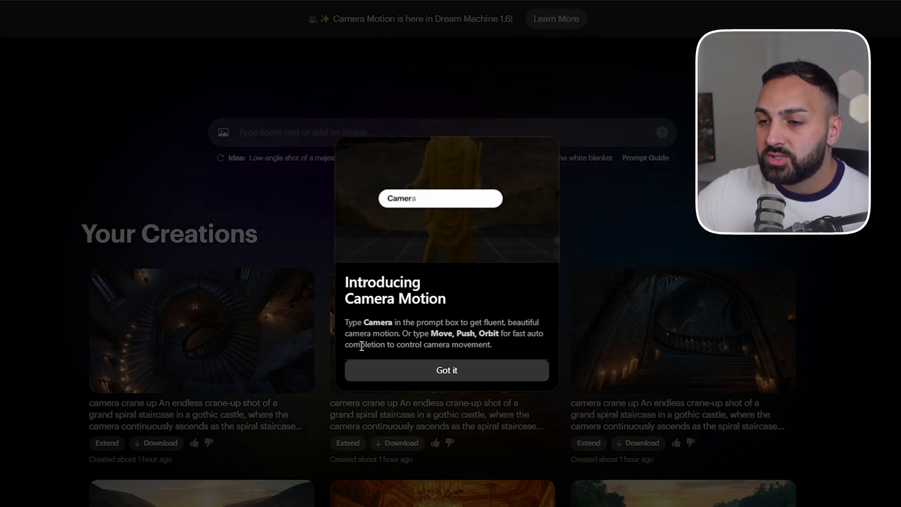
left_click_drag(353, 344, 501, 349)
Step: Browse the Camera motion suggestions and add Crane Up to a new prompt
left_click(493, 370)
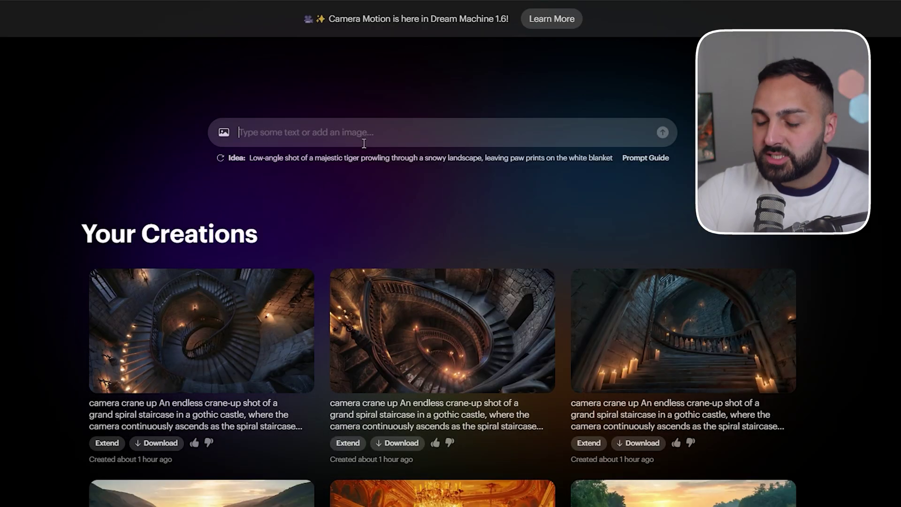
left_click(362, 141)
type("camera")
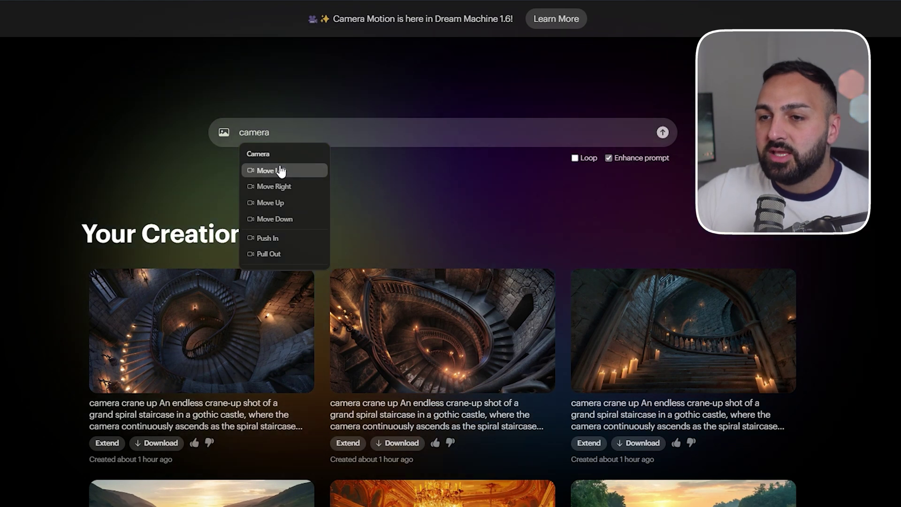
scroll(281, 197, "down", 3)
scroll(285, 248, "up", 3)
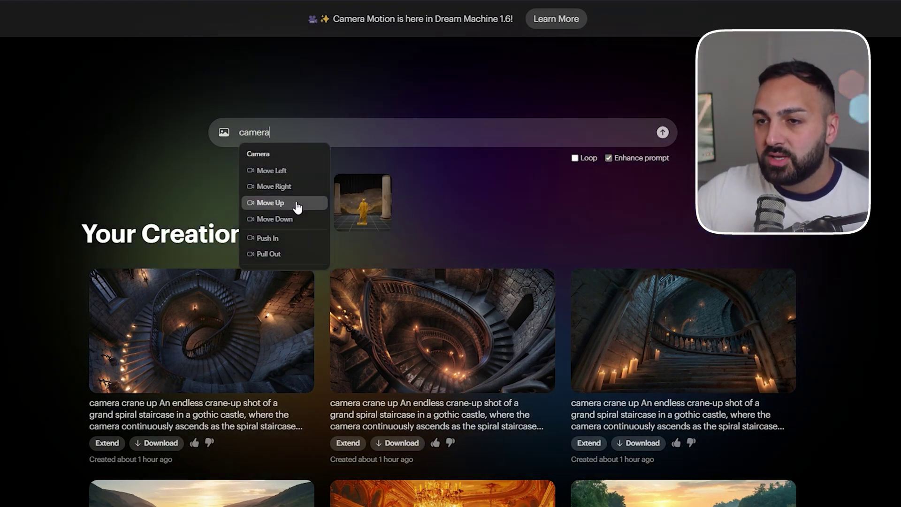
scroll(297, 226, "down", 1)
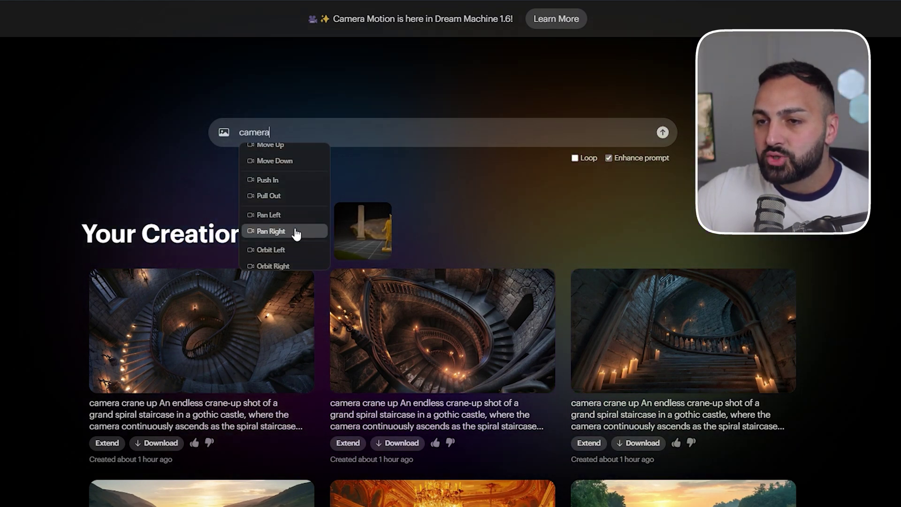
scroll(295, 248, "down", 1)
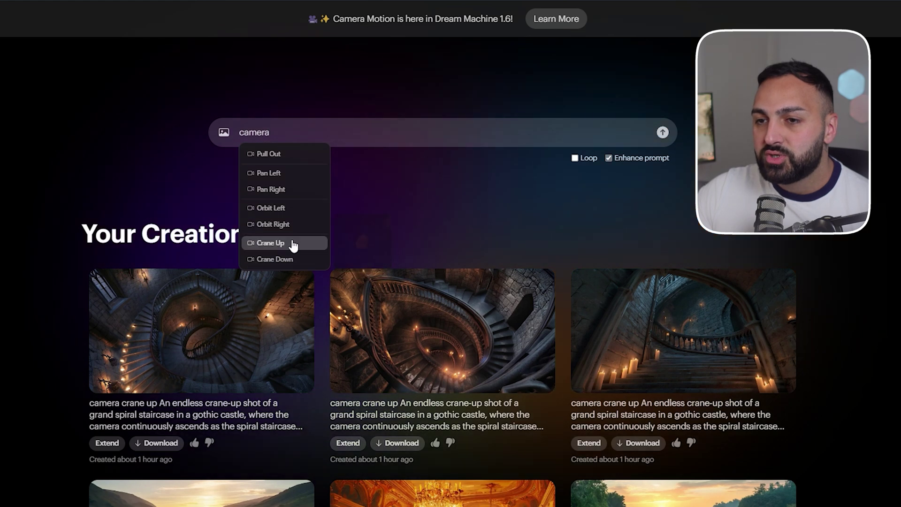
mouse_move(294, 245)
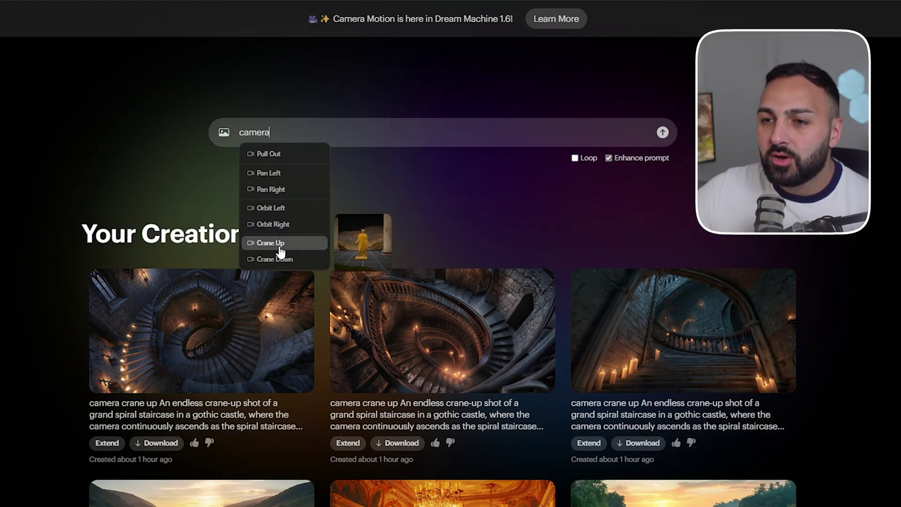
left_click(280, 252)
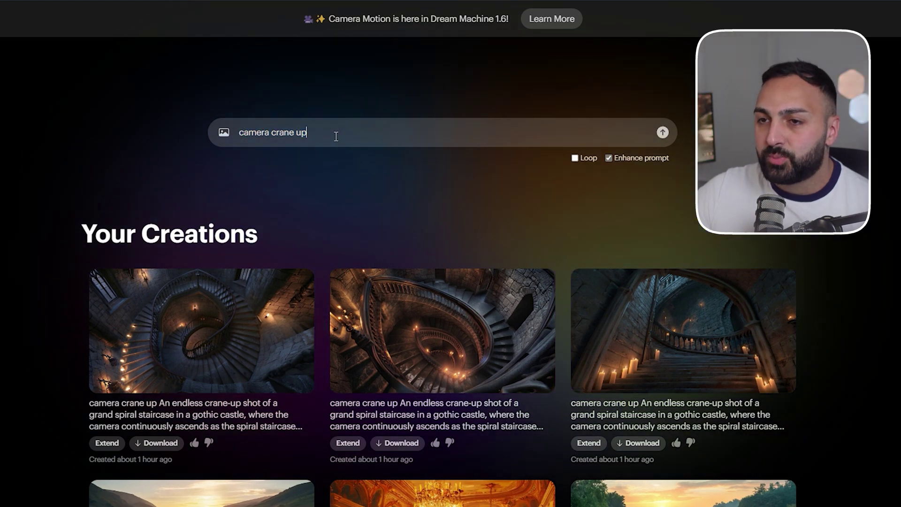
Step: Replace the camera crane up prompt with the Orbit Right camera motion
key("ctrl+a")
key("BackSpace")
type("c")
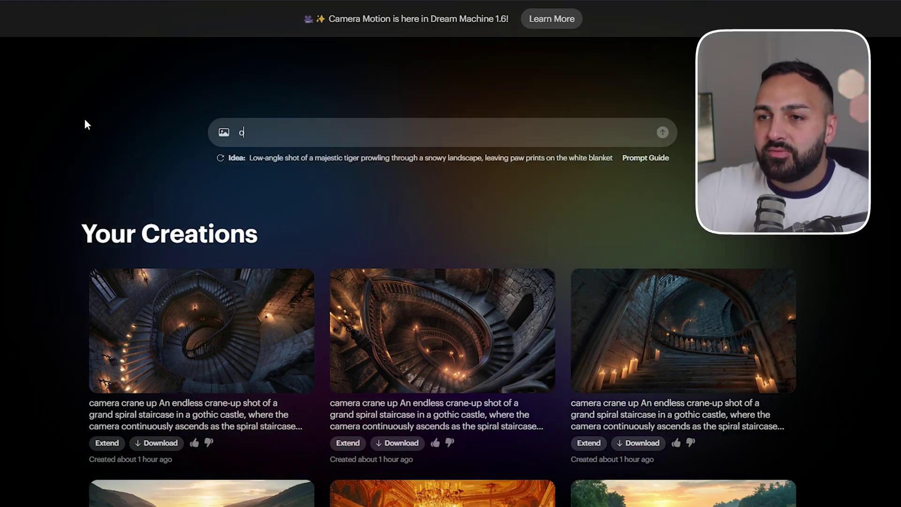
type("rbi")
mouse_move(277, 187)
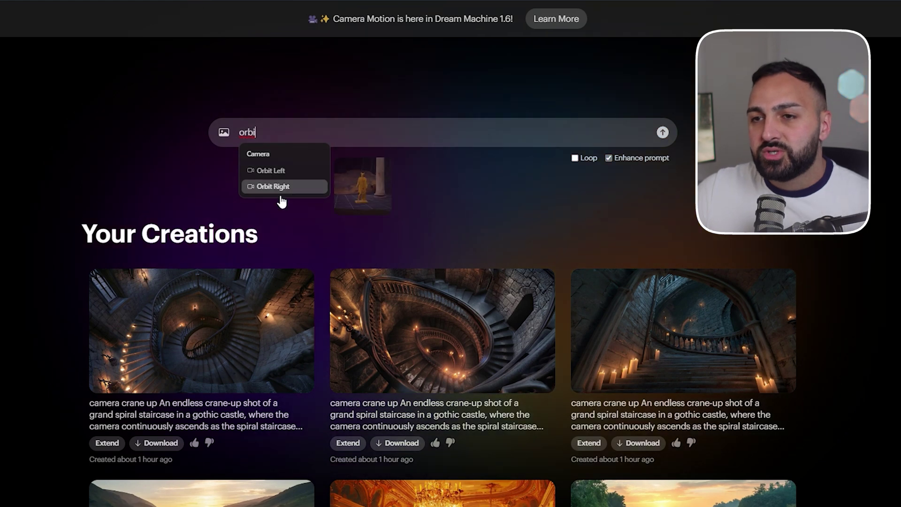
left_click(276, 187)
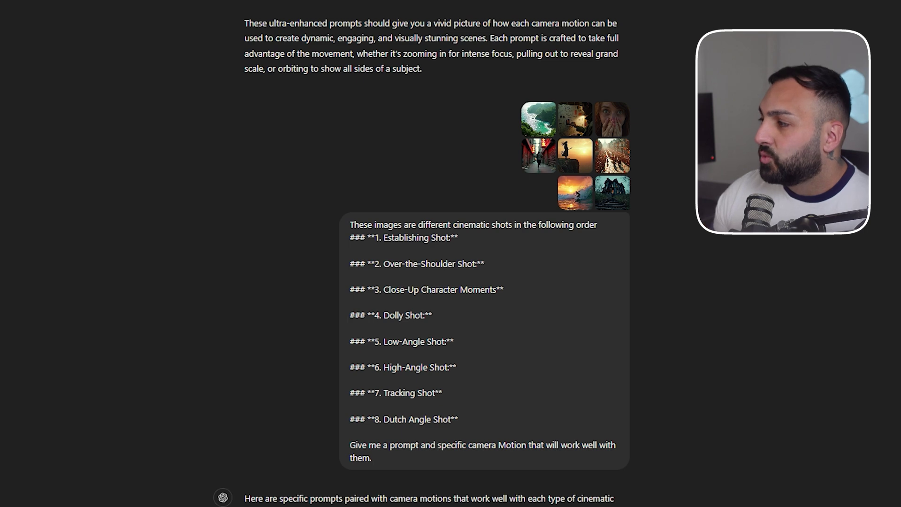
Step: Copy the Establishing Shot tropical coastline prompt and highlight its suggested Crane Up motion
scroll(300, 265, "down", 8)
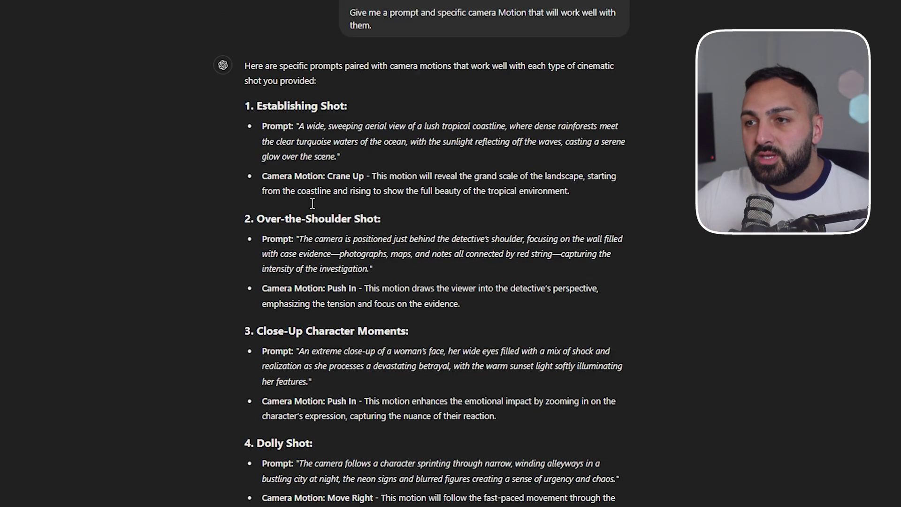
scroll(300, 265, "up", 5)
scroll(282, 287, "down", 5)
scroll(270, 224, "down", 1)
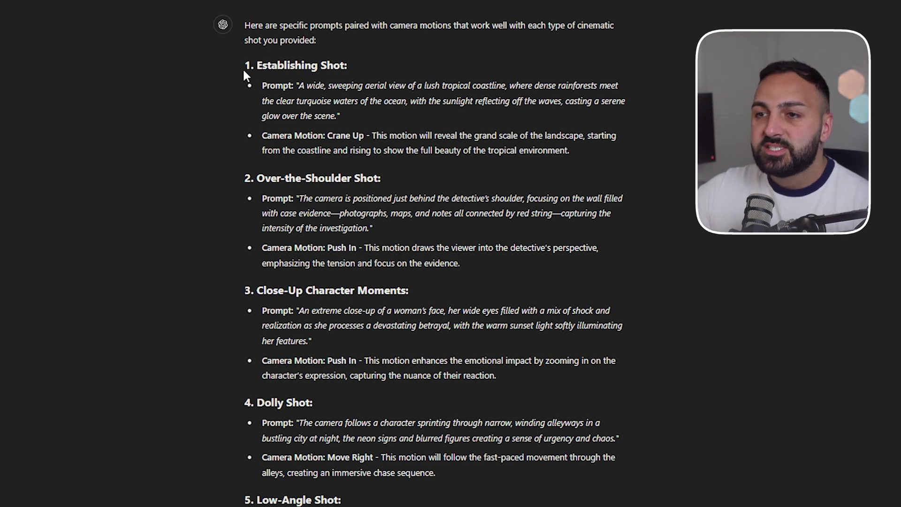
left_click_drag(243, 67, 331, 64)
left_click(281, 100)
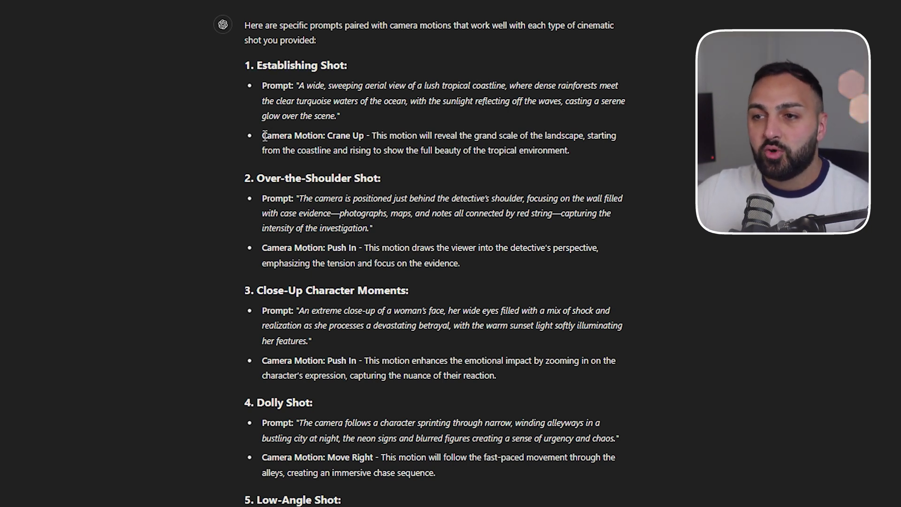
left_click(325, 139)
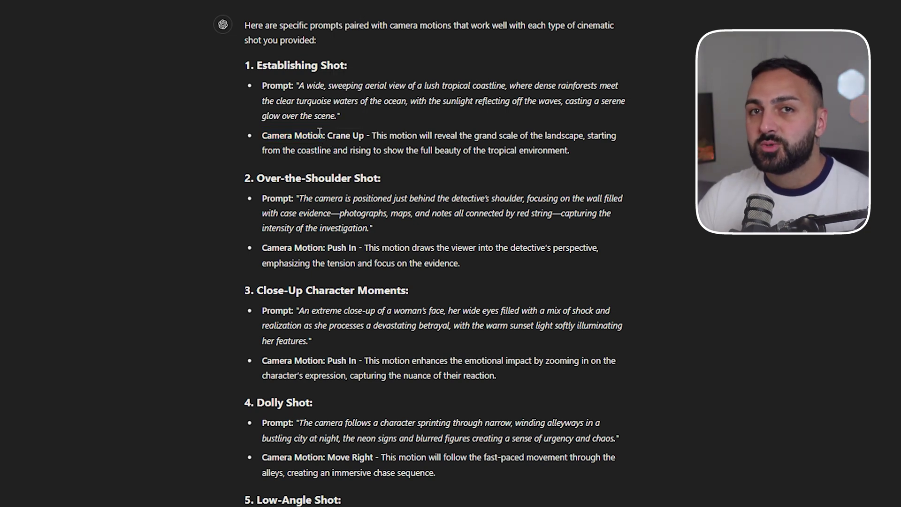
left_click_drag(298, 85, 334, 115)
key("ctrl+c")
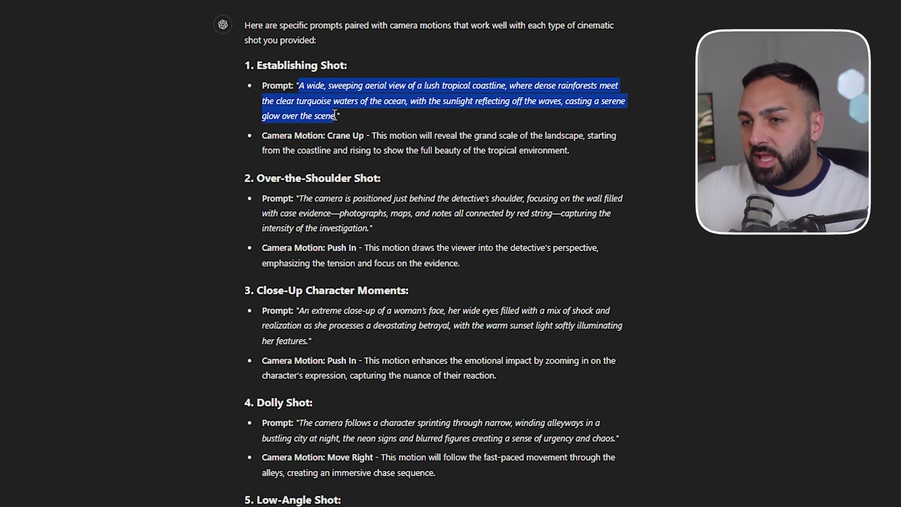
left_click_drag(327, 137, 365, 138)
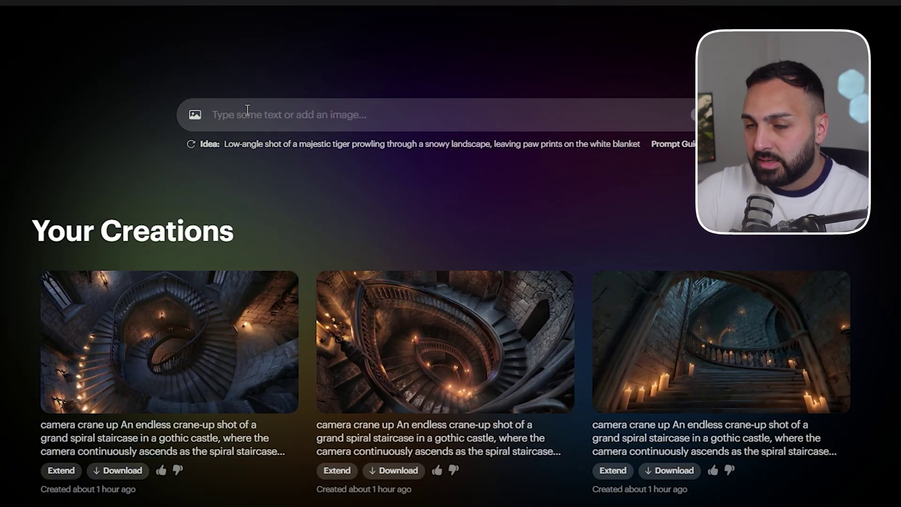
Step: Build a camera crane up prompt followed by the pasted coastline description
left_click(247, 111)
type("cran")
left_click(289, 151)
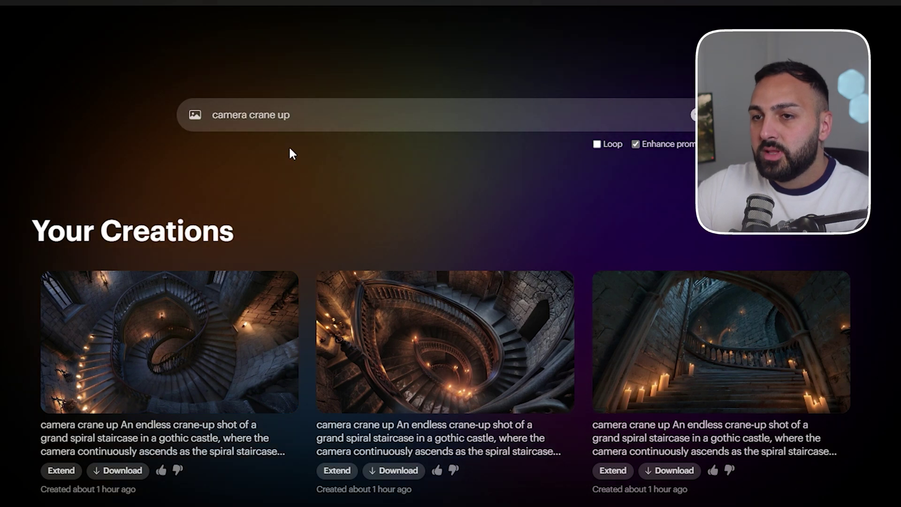
key("ctrl+v")
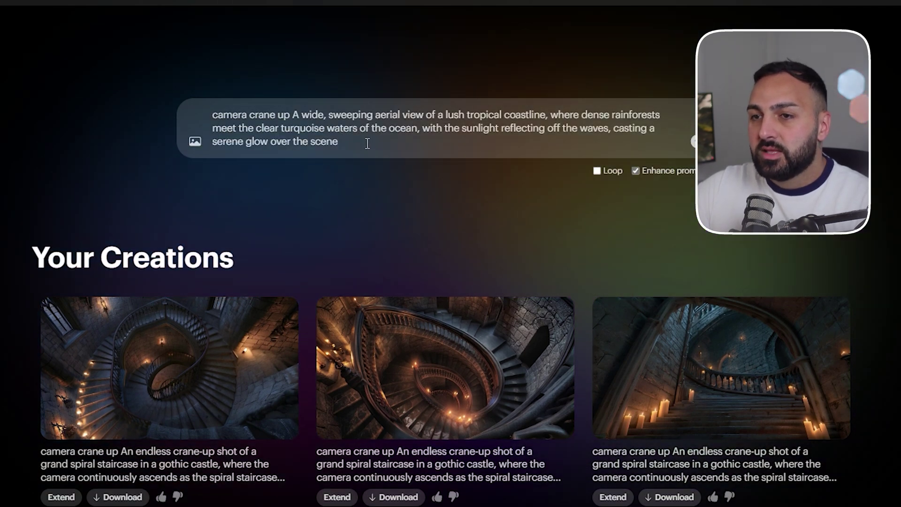
Step: Attach the tropical island image from the Character Moments folder
left_click(194, 140)
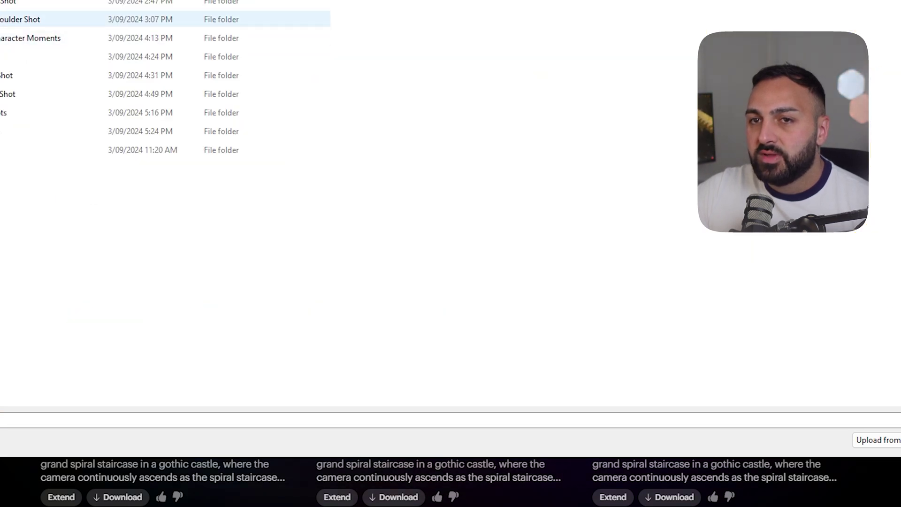
double_click(99, 37)
double_click(32, 24)
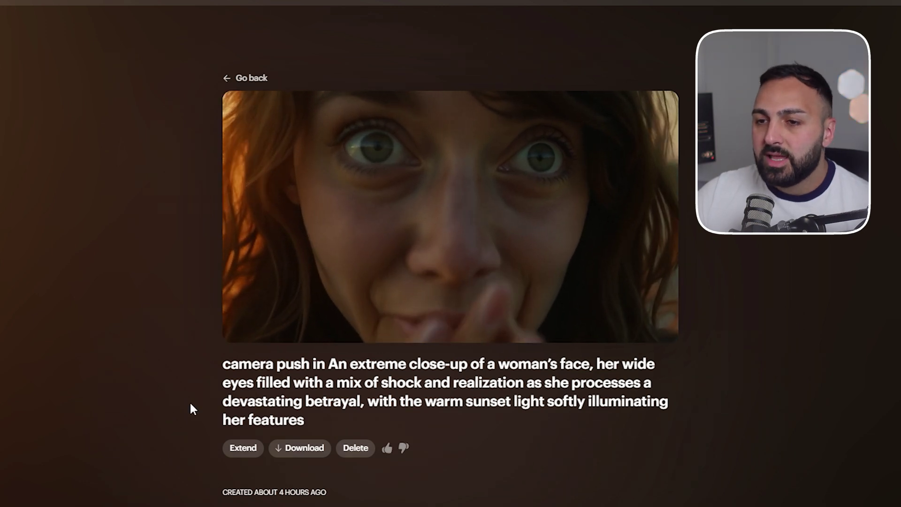
Step: Review the alley chase video and highlight the 'camera move right' phrase in its prompt
left_click_drag(228, 371, 226, 364)
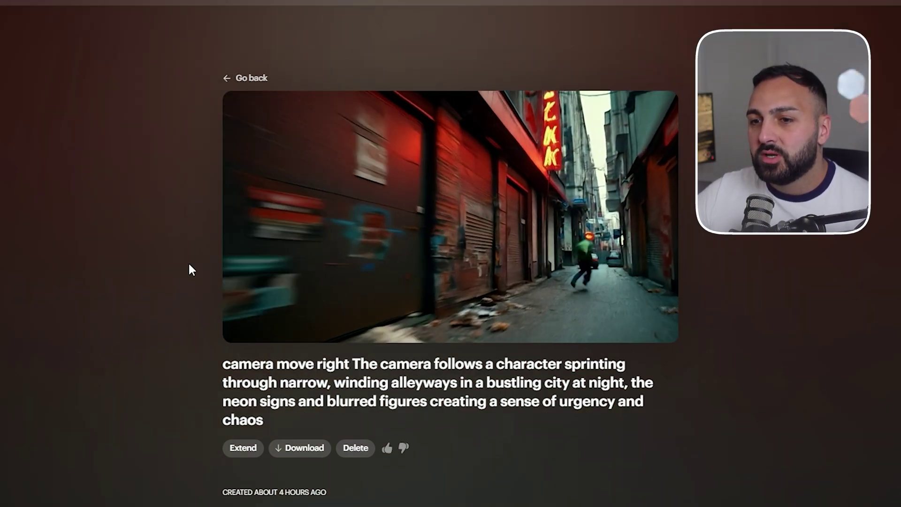
left_click_drag(221, 365, 347, 365)
left_click(348, 366)
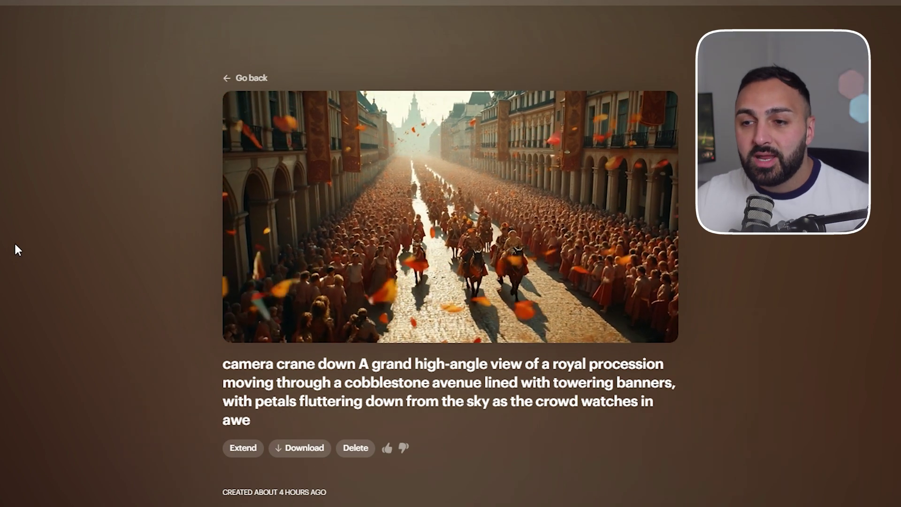
Step: Highlight the opening of the crane-down royal procession prompt while the video plays
left_click_drag(220, 367, 332, 370)
left_click(353, 368)
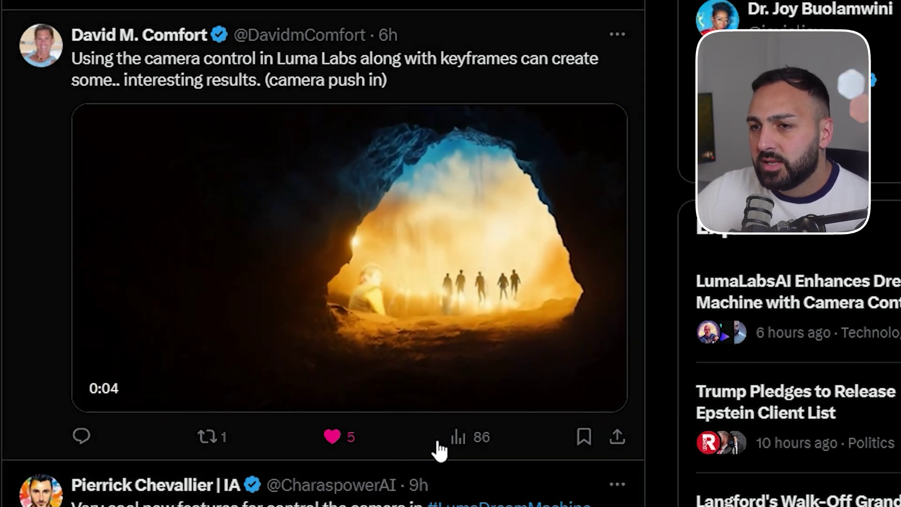
Step: Browse X posts on Luma camera control, highlighting the camera push in note
left_click_drag(74, 61, 311, 85)
left_click_drag(416, 100, 267, 93)
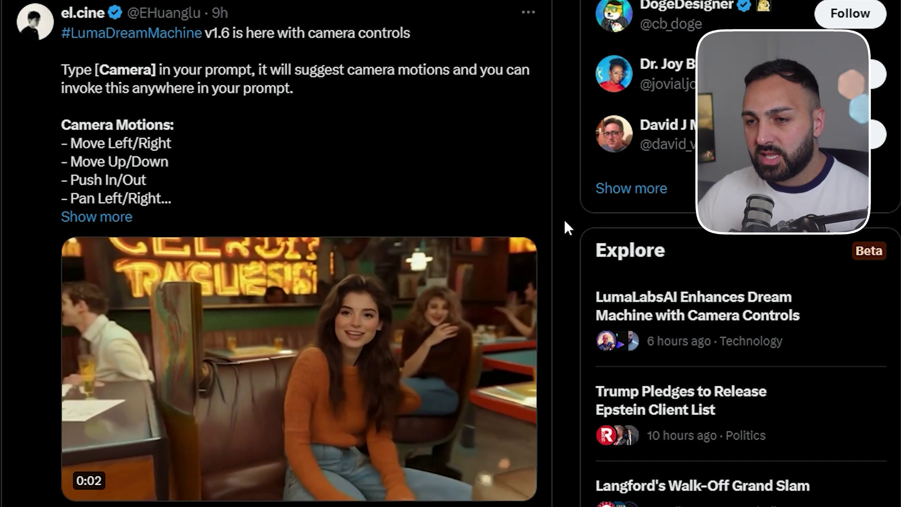
scroll(564, 219, "down", 3)
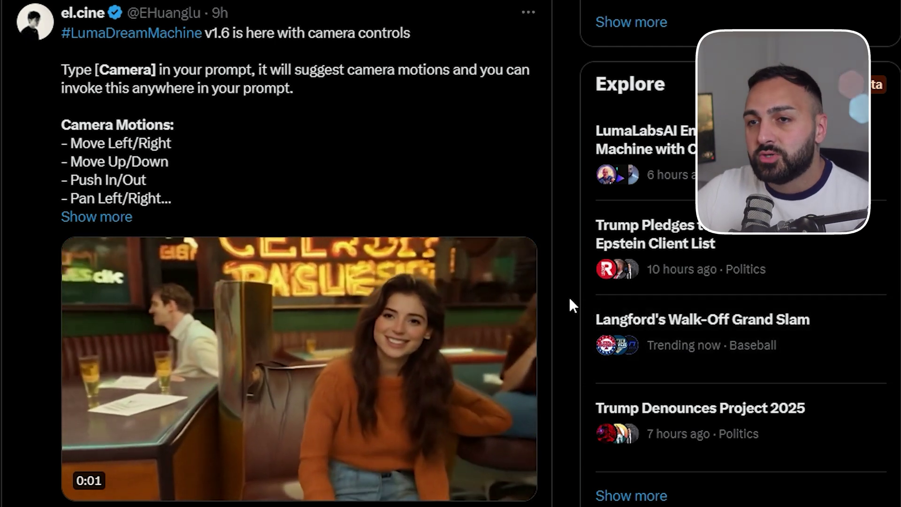
scroll(566, 326, "up", 10)
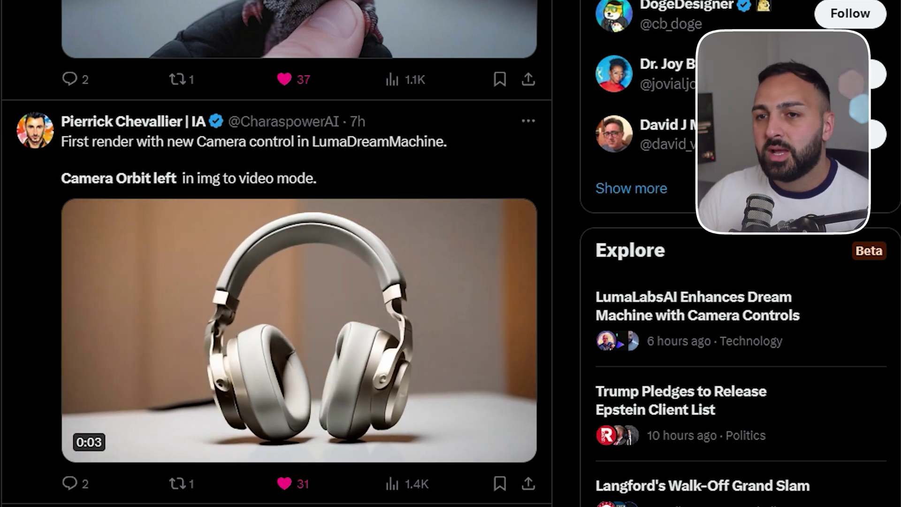
scroll(583, 438, "down", 10)
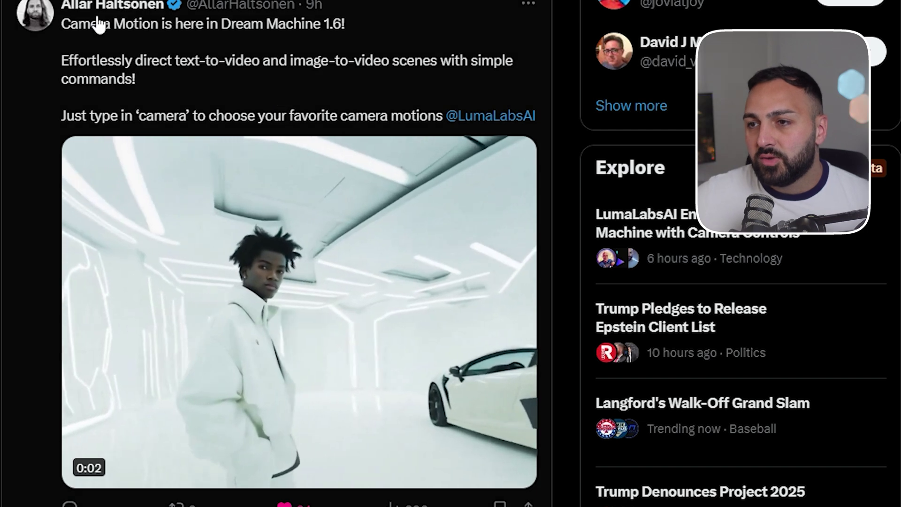